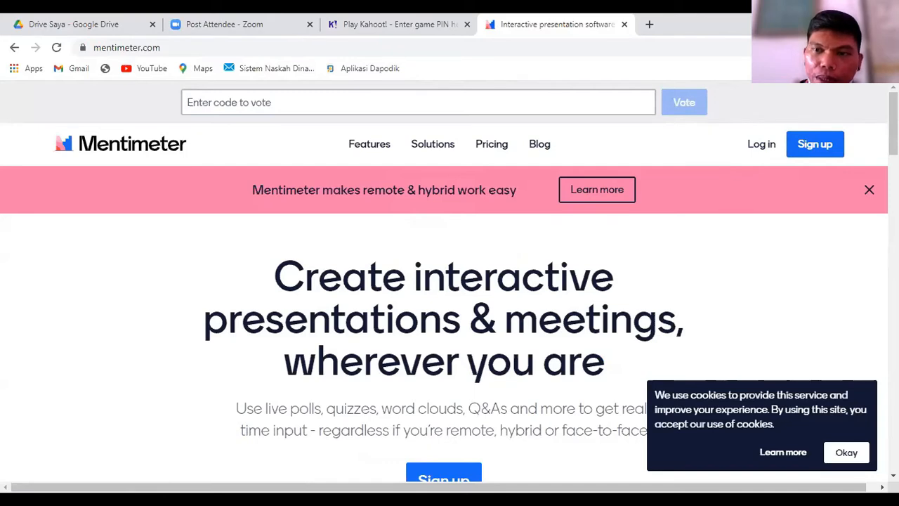
# Step: Open the Mentimeter account sign-up page and review the available sign-up options
pyautogui.click(816, 146)
pyautogui.scroll(-1, 662, 304)
pyautogui.scroll(-1, 662, 307)
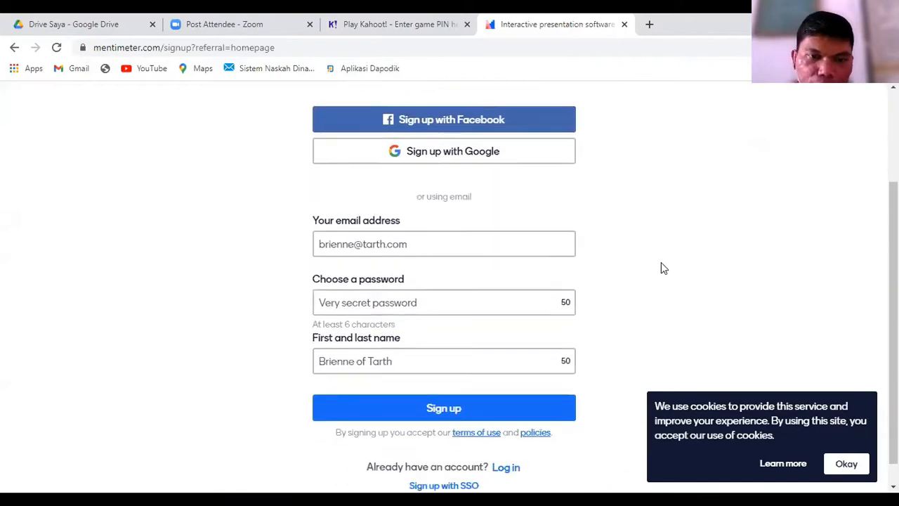
pyautogui.scroll(1, 596, 225)
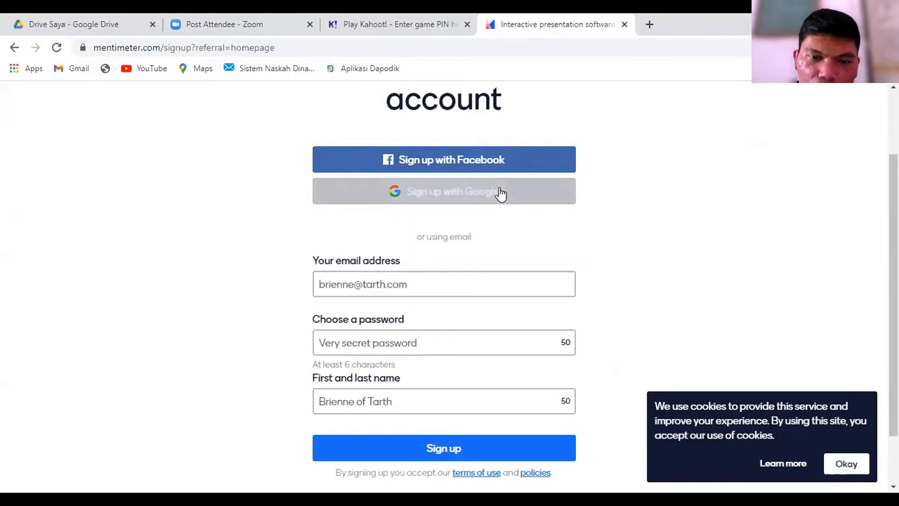
pyautogui.scroll(-1, 520, 298)
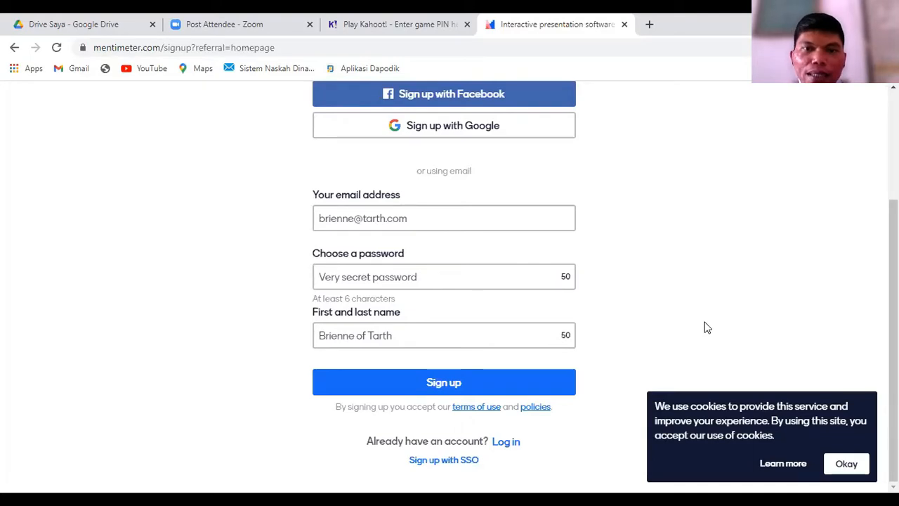
pyautogui.scroll(1, 716, 316)
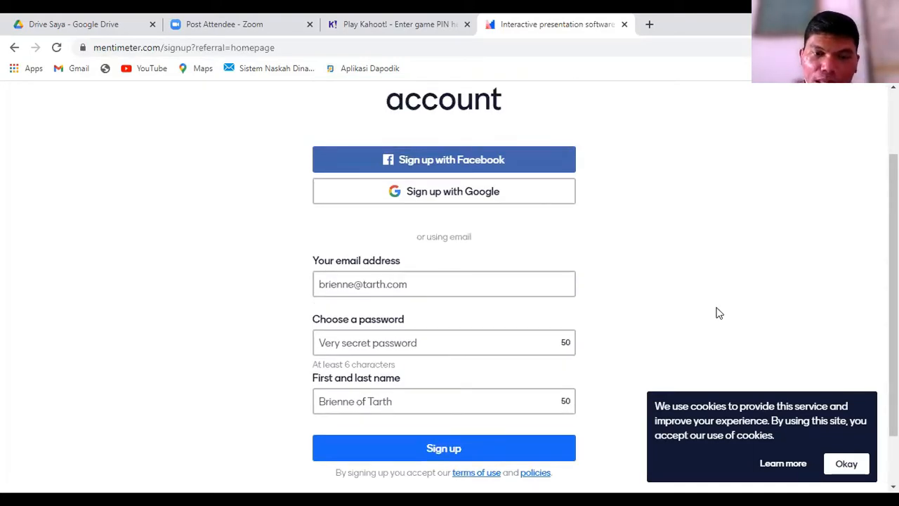
pyautogui.scroll(1, 717, 313)
pyautogui.scroll(-1, 716, 312)
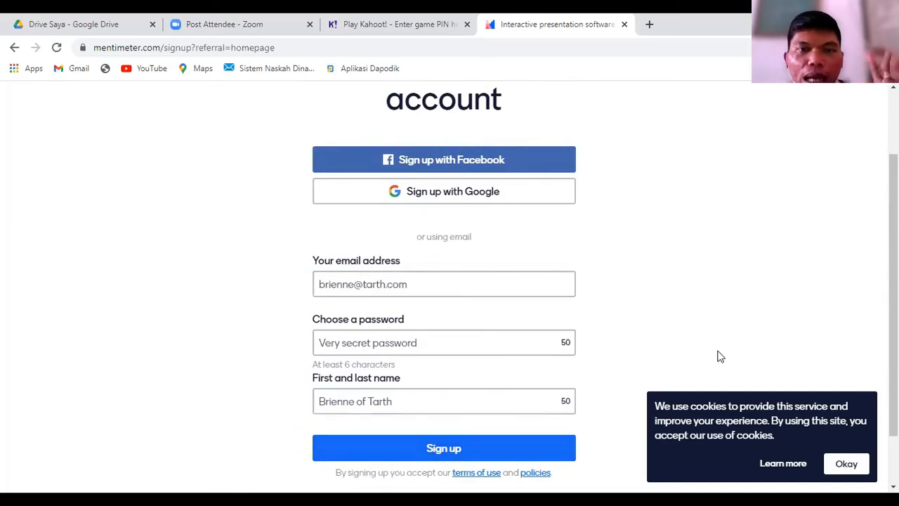
pyautogui.scroll(1, 715, 301)
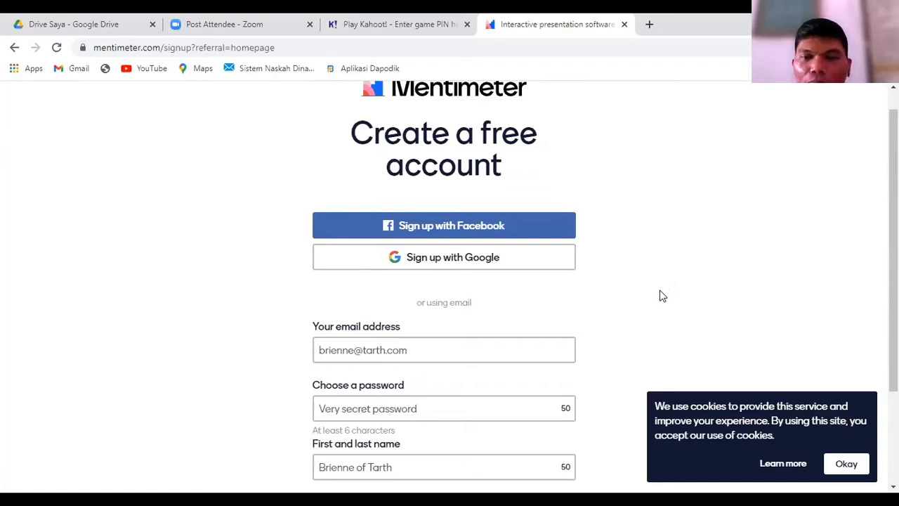
# Step: Sign up for the free Mentimeter account using Google
pyautogui.click(455, 260)
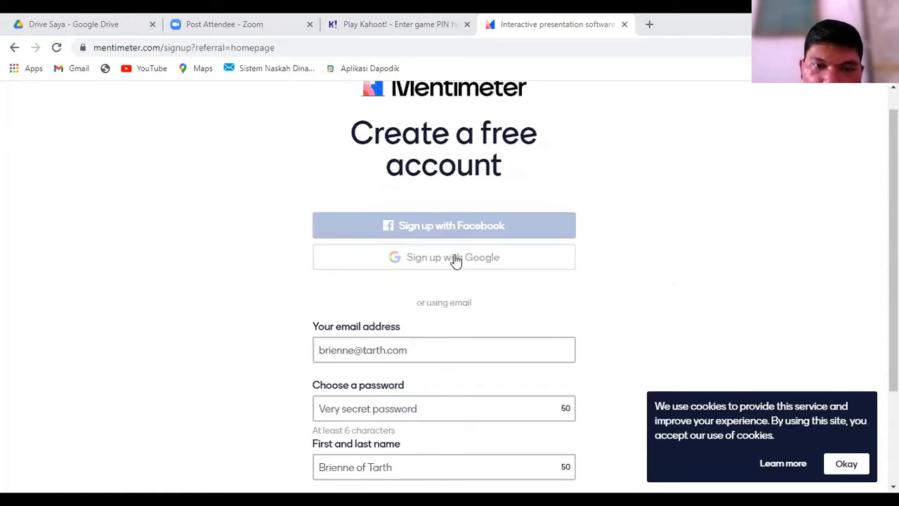
pyautogui.click(455, 260)
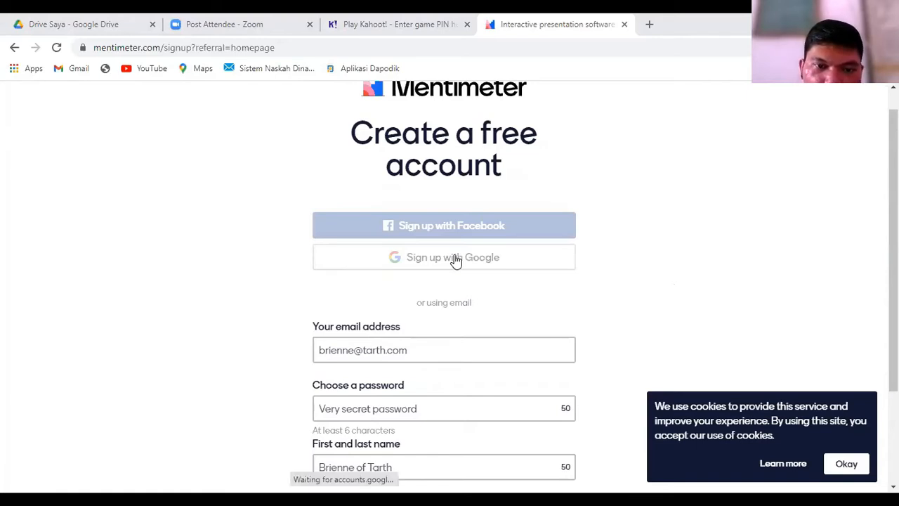
pyautogui.click(389, 350)
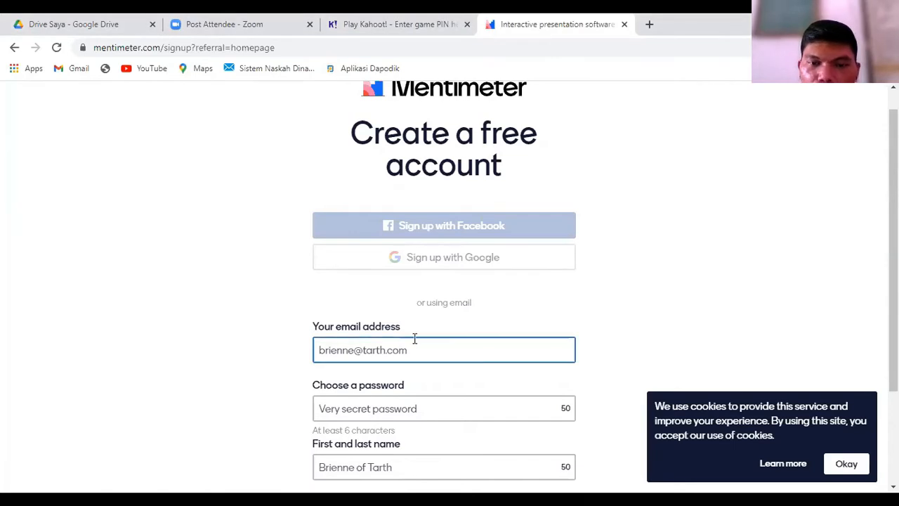
pyautogui.scroll(-2, 415, 341)
pyautogui.click(415, 336)
pyautogui.click(445, 379)
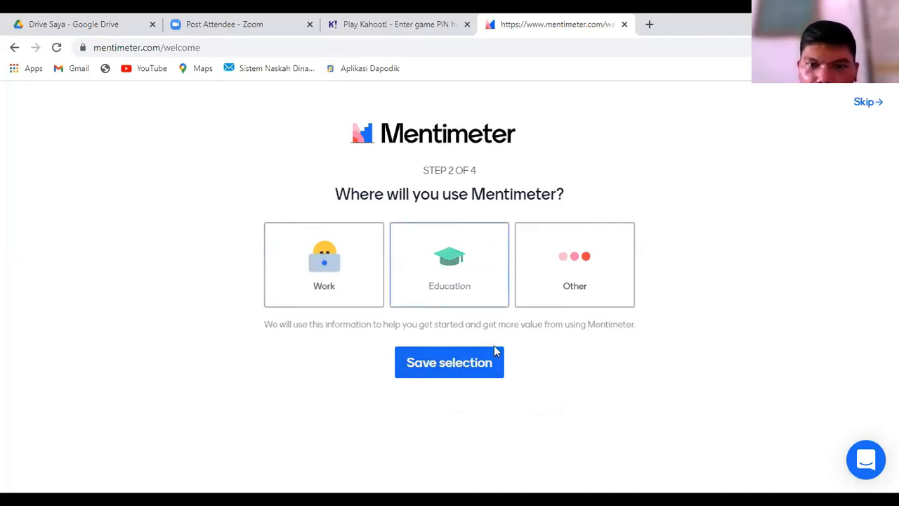
# Step: Save Education as the place of use with the role Teacher (K12)
pyautogui.click(457, 269)
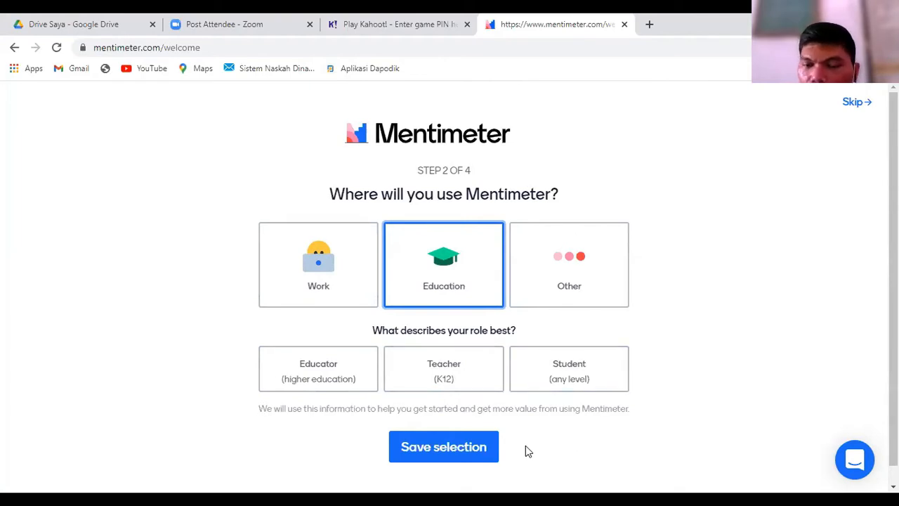
pyautogui.click(444, 376)
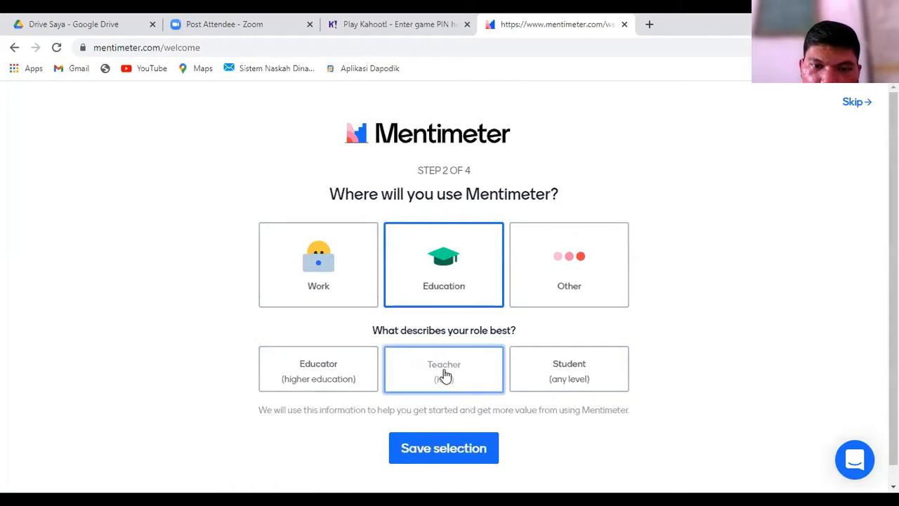
pyautogui.scroll(-1, 446, 376)
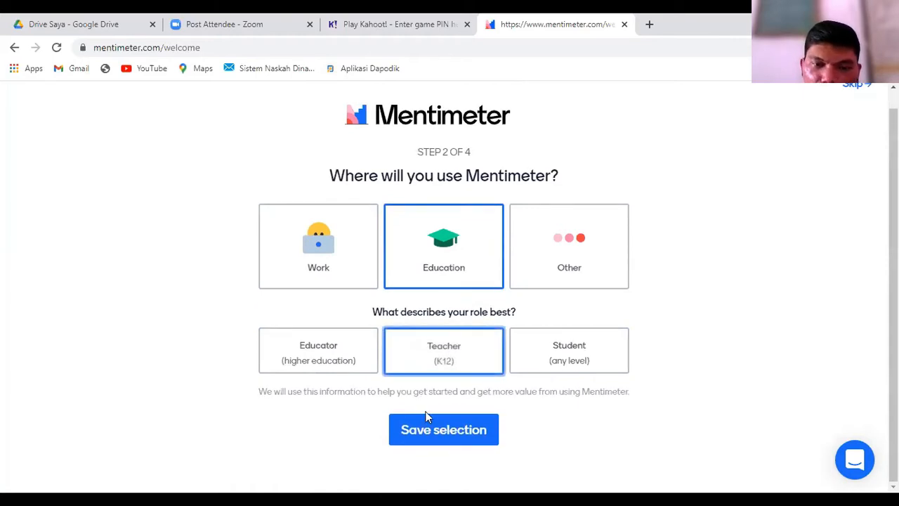
pyautogui.click(455, 433)
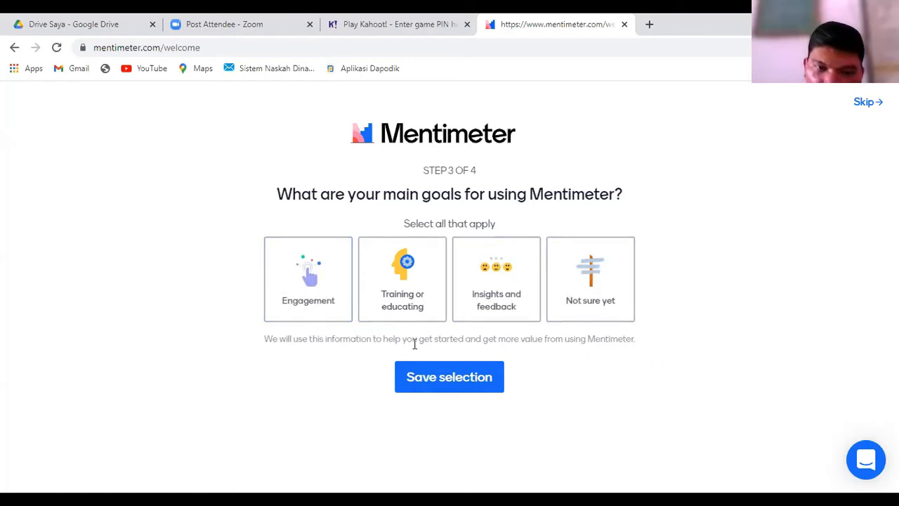
# Step: Save Training or educating as the main goal and continue with the Free plan
pyautogui.click(405, 274)
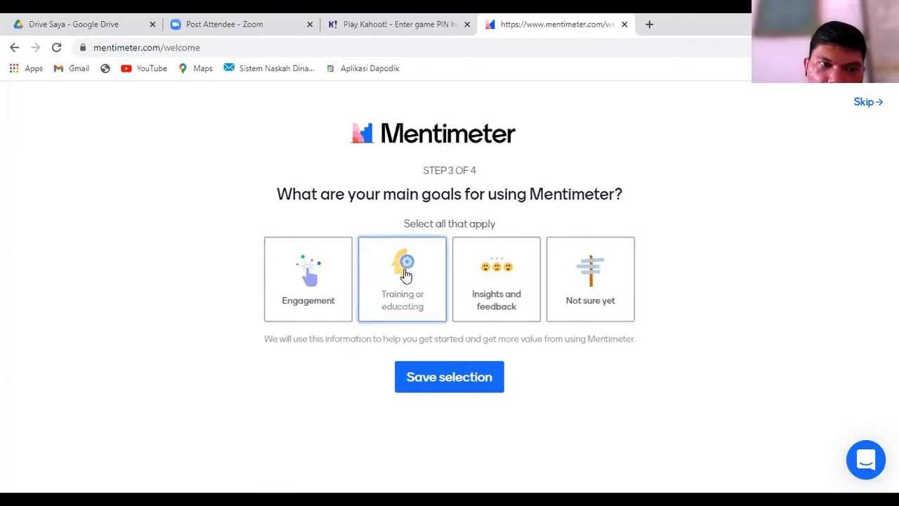
pyautogui.click(442, 376)
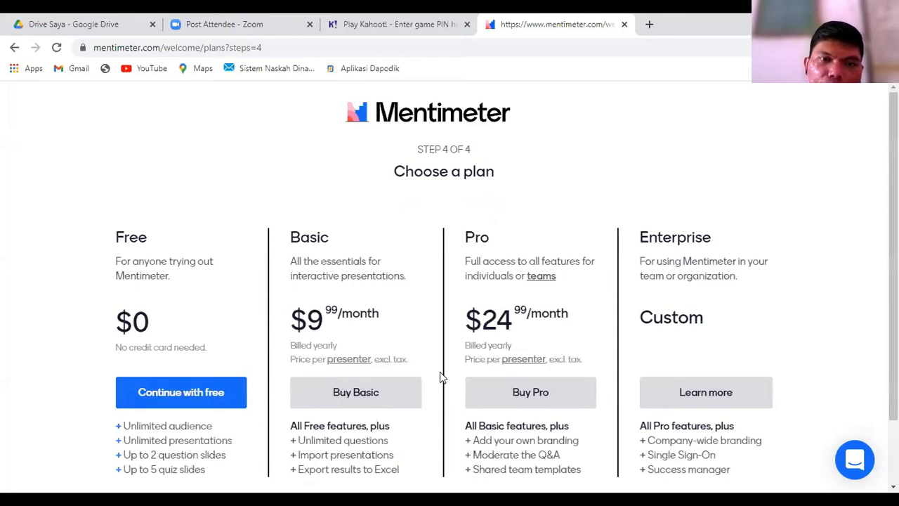
pyautogui.scroll(-1, 441, 376)
pyautogui.scroll(1, 504, 390)
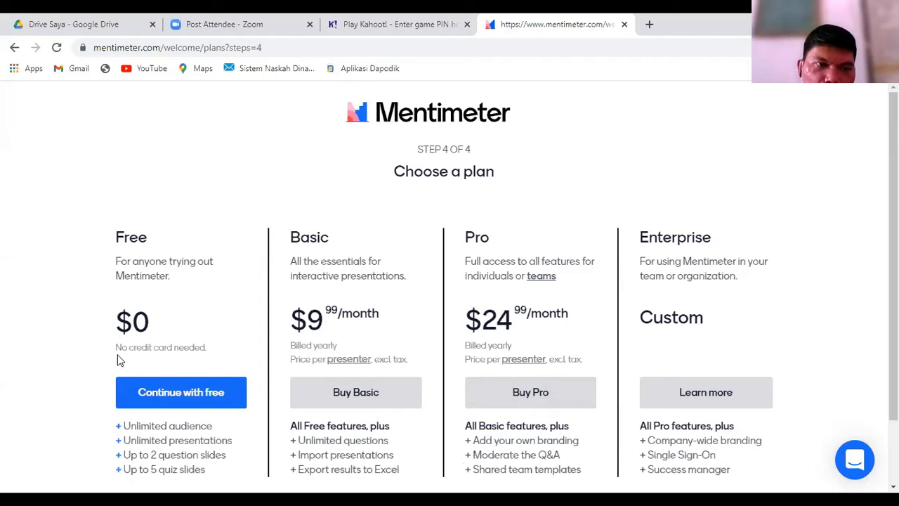
pyautogui.click(179, 394)
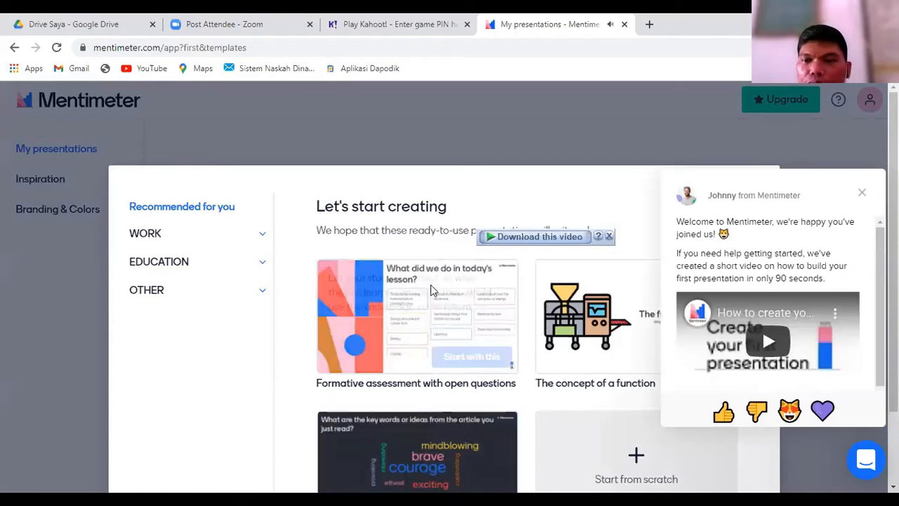
# Step: Dismiss the welcome message and close the ready-to-use presentation templates after looking through them
pyautogui.click(865, 195)
pyautogui.scroll(-2, 597, 295)
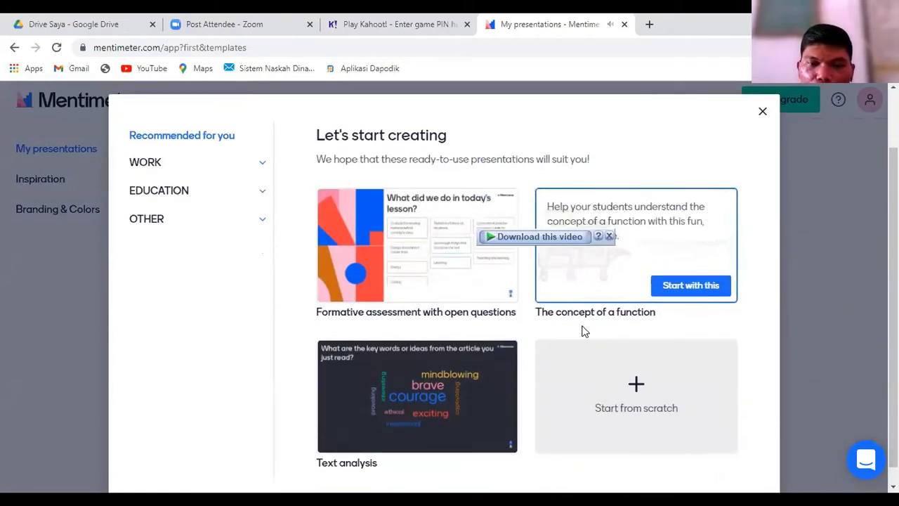
pyautogui.scroll(2, 562, 370)
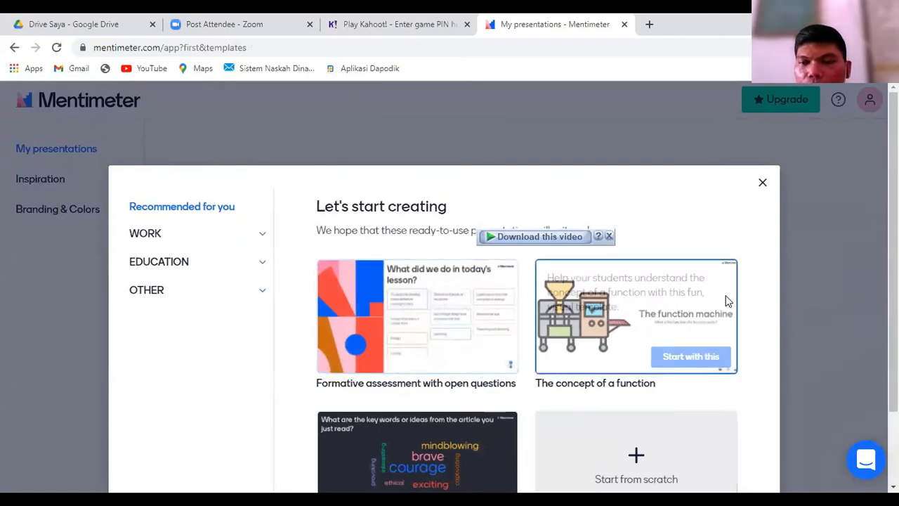
pyautogui.click(764, 184)
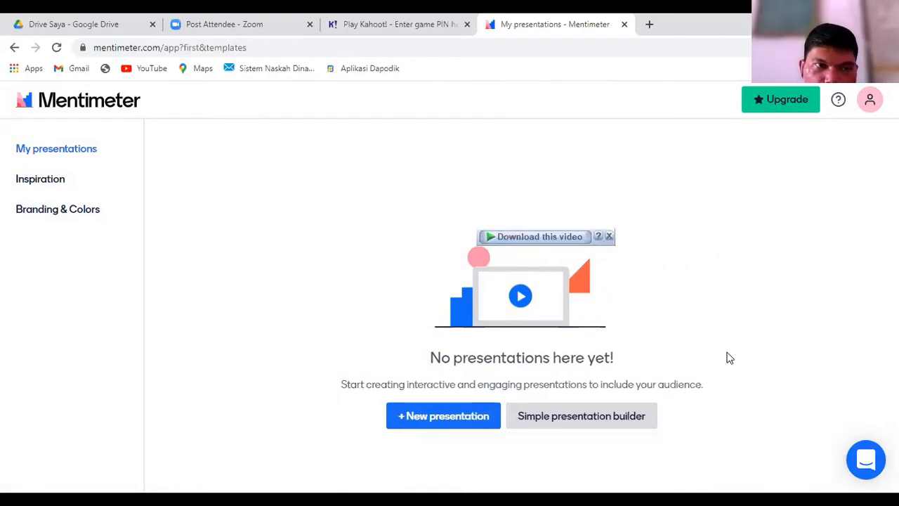
# Step: Create a new presentation named My First Presentation and make its second slide a Word Cloud
pyautogui.click(455, 417)
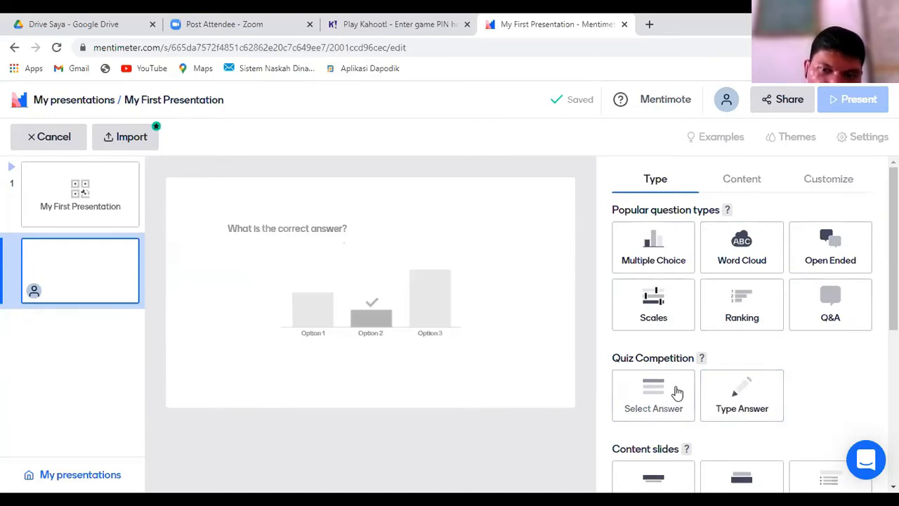
pyautogui.scroll(-1, 694, 421)
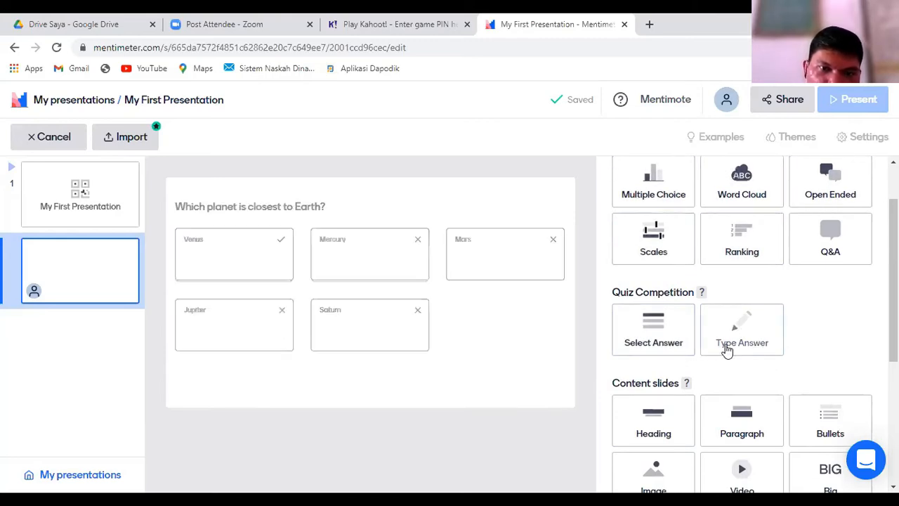
pyautogui.scroll(1, 727, 351)
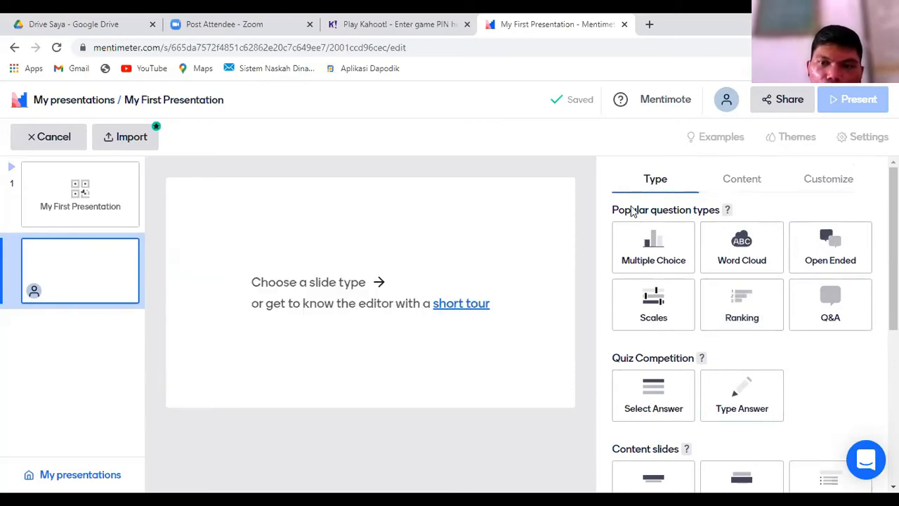
pyautogui.click(744, 247)
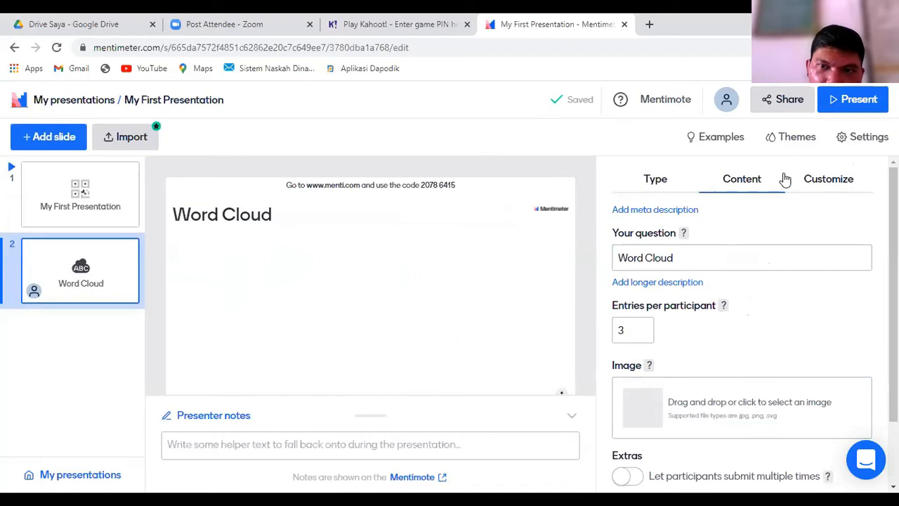
# Step: Set the word cloud question to "Apalikasi digital apa yang pernah bapak gunakan dalam Pembelajaran Jarak jauh?"
pyautogui.click(717, 259)
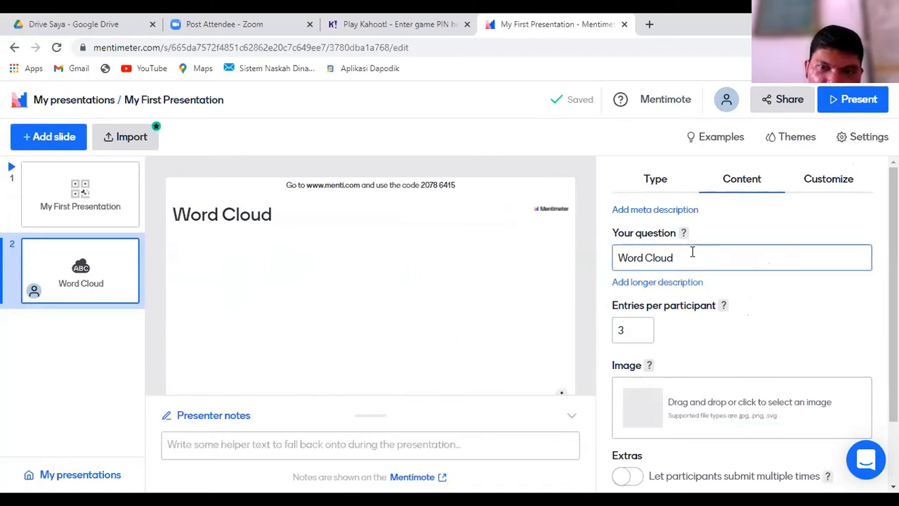
pyautogui.click(698, 259)
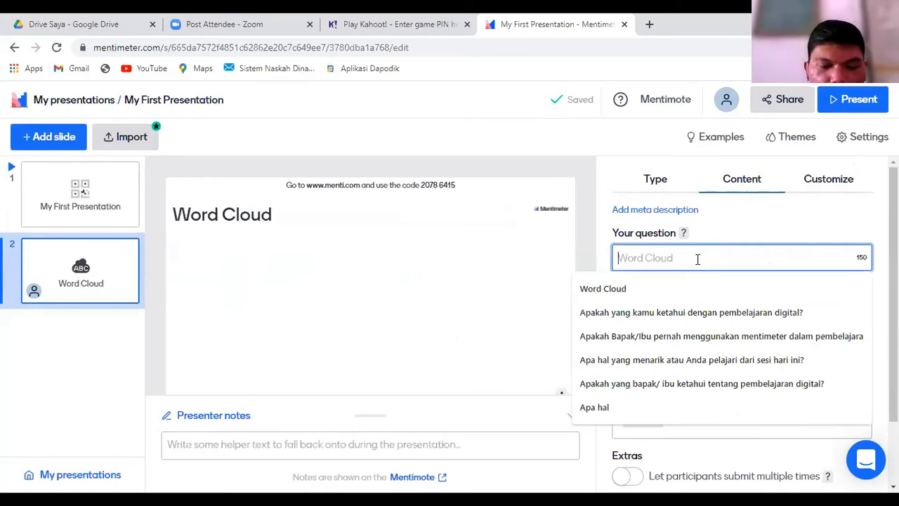
pyautogui.write('Apal')
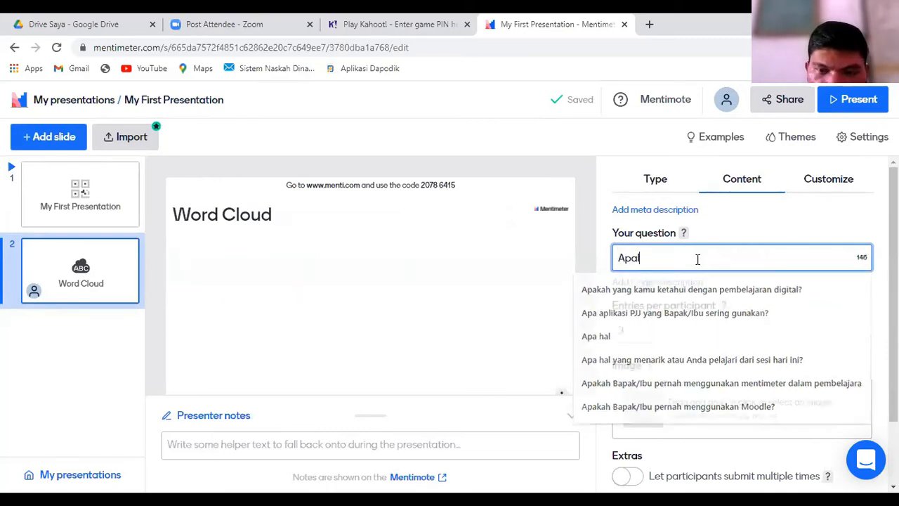
pyautogui.write('ikasi d')
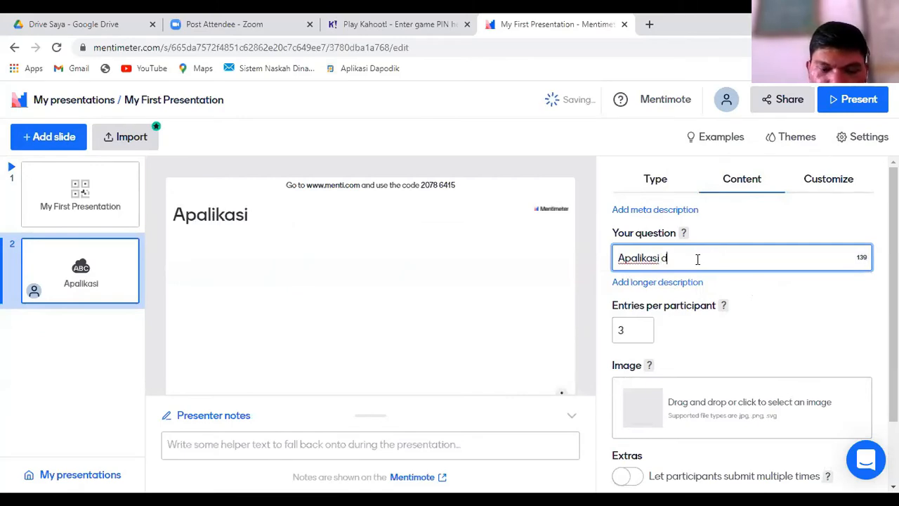
pyautogui.write('igital dpa ')
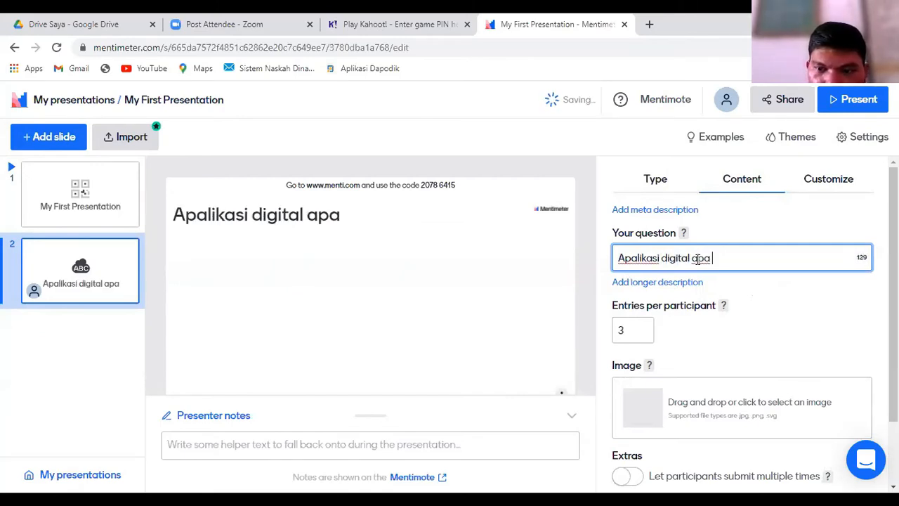
pyautogui.write('yang sering bapak')
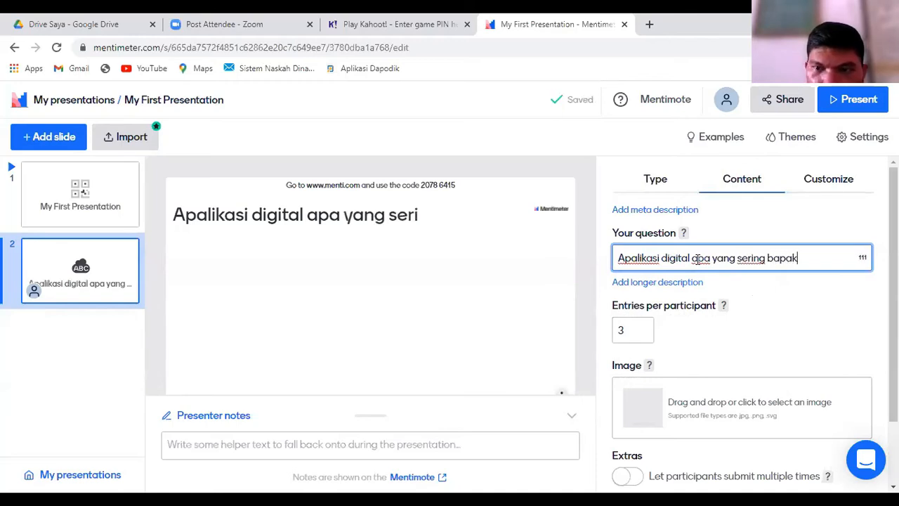
pyautogui.press('BackSpace')
pyautogui.press('BackSpace')
pyautogui.press('BackSpace')
pyautogui.press('BackSpace')
pyautogui.press('BackSpace')
pyautogui.press('BackSpace')
pyautogui.press('BackSpace')
pyautogui.press('BackSpace')
pyautogui.press('BackSpace')
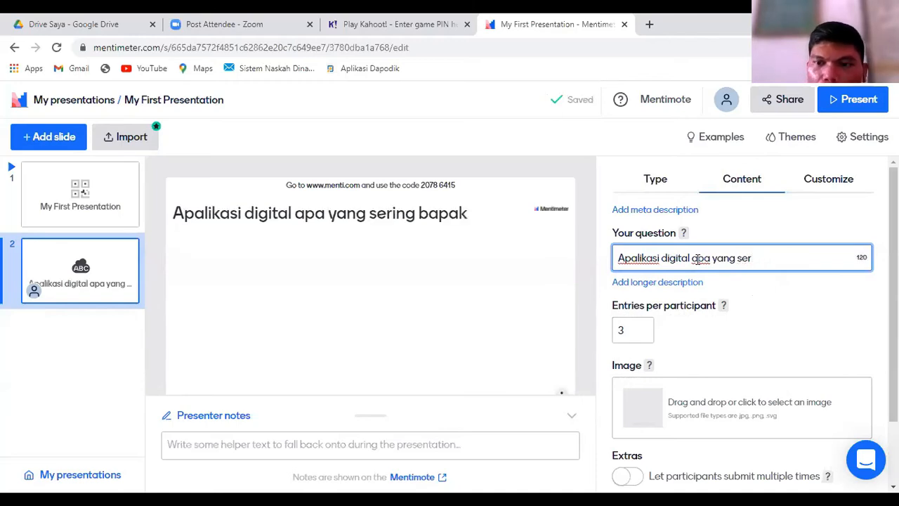
pyautogui.write('pernah')
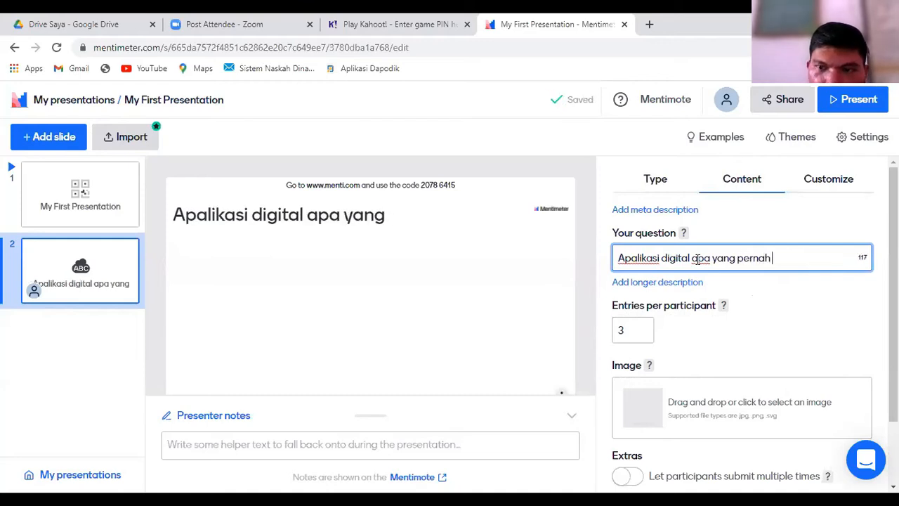
pyautogui.write(' bapak guna')
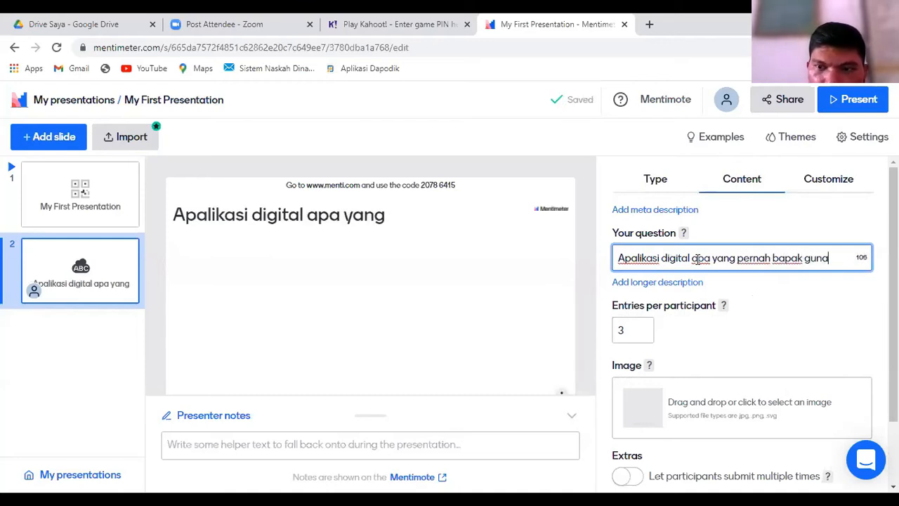
pyautogui.write('kan da')
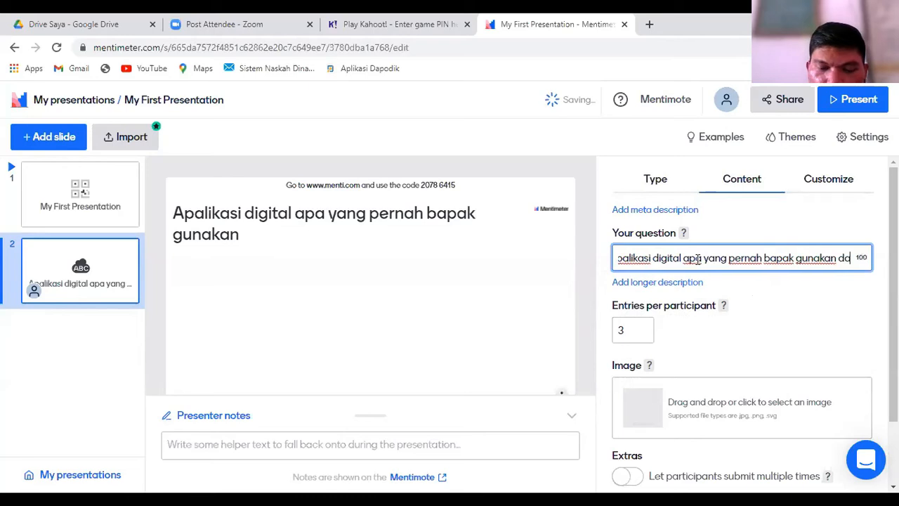
pyautogui.write('lam Pemb')
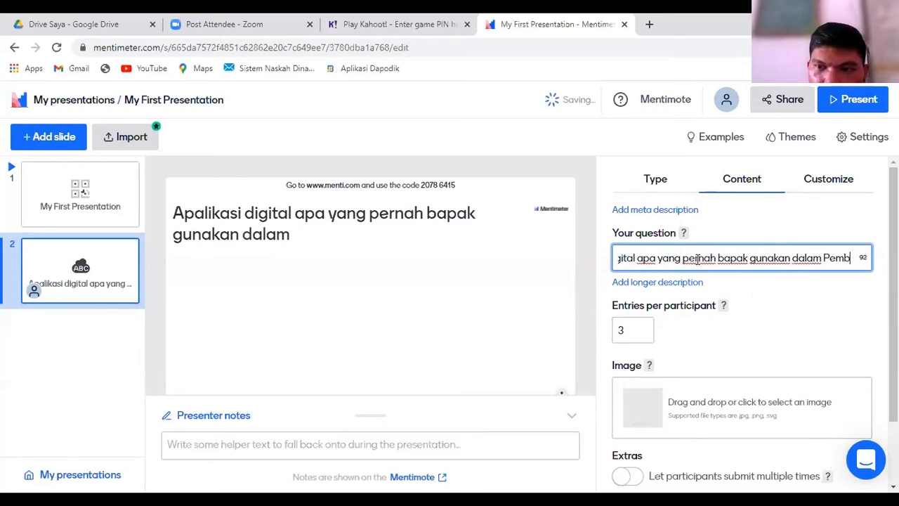
pyautogui.write('elajara')
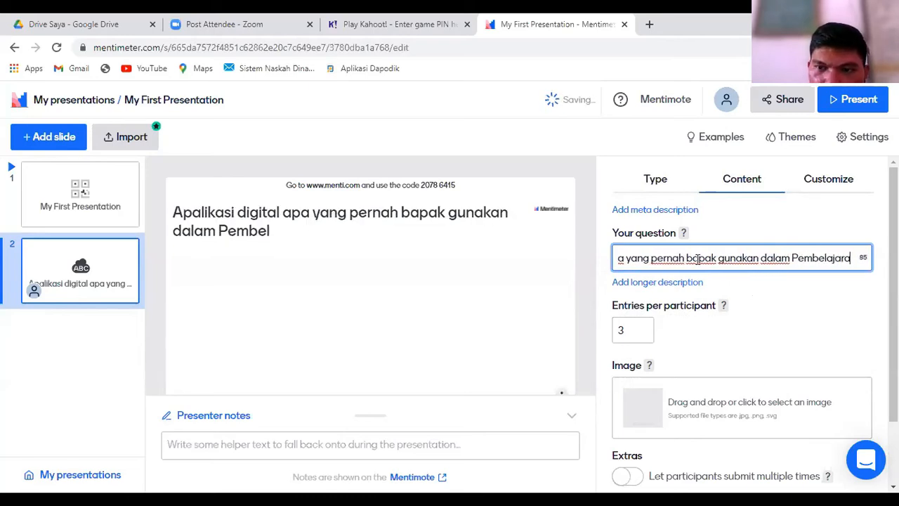
pyautogui.write('n Jara')
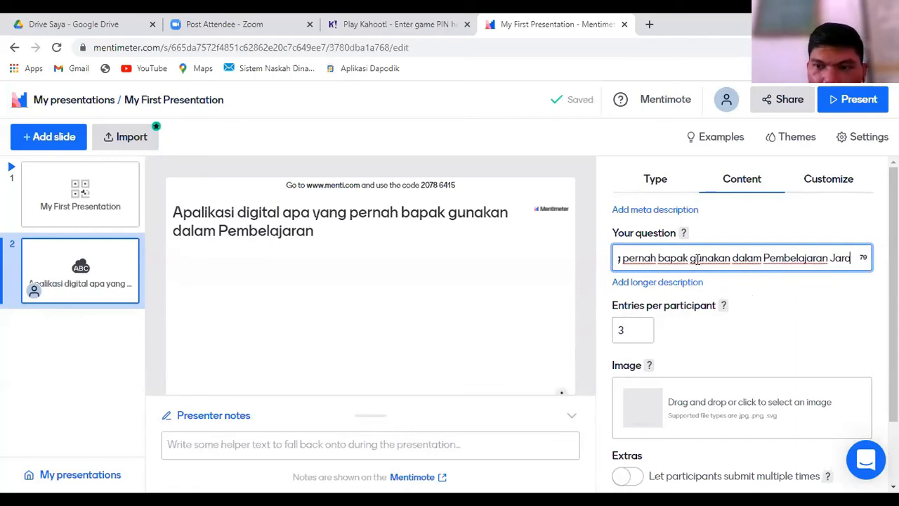
pyautogui.write('k jauh?')
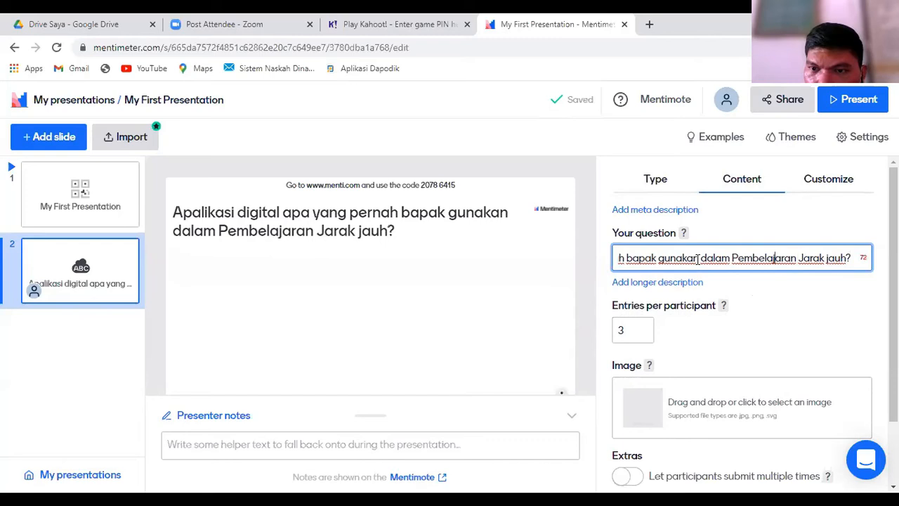
# Step: Replace "bapak" with "Bapak/Ibu" in the word cloud question
pyautogui.press('Left')
pyautogui.press('Left')
pyautogui.press('Left')
pyautogui.press('Left')
pyautogui.press('Left')
pyautogui.press('Left')
pyautogui.press('Left')
pyautogui.press('Left')
pyautogui.press('Left')
pyautogui.press('Left')
pyautogui.press('Left')
pyautogui.press('Left')
pyautogui.press('Left')
pyautogui.press('Left')
pyautogui.press('Left')
pyautogui.press('Left')
pyautogui.press('Left')
pyautogui.press('Left')
pyautogui.press('Left')
pyautogui.press('Left')
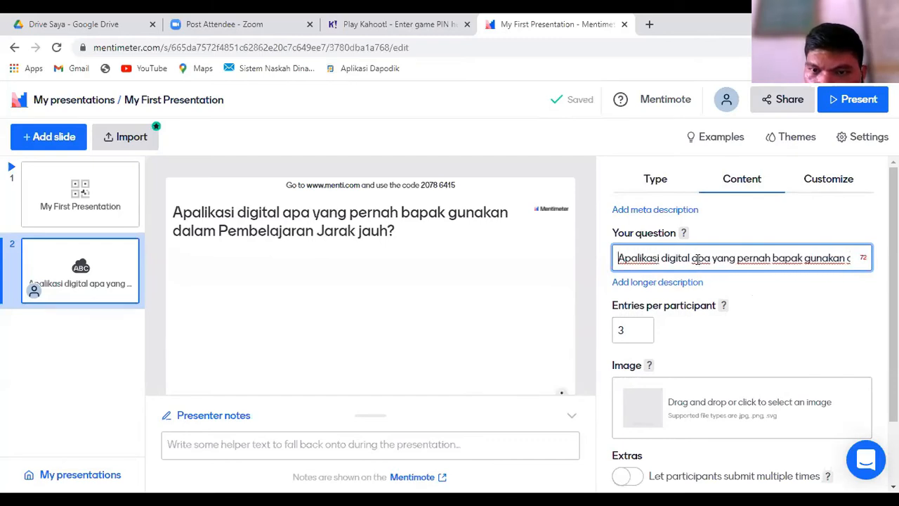
pyautogui.click(779, 252)
pyautogui.press('BackSpace')
pyautogui.write('Bapak/Ibu')
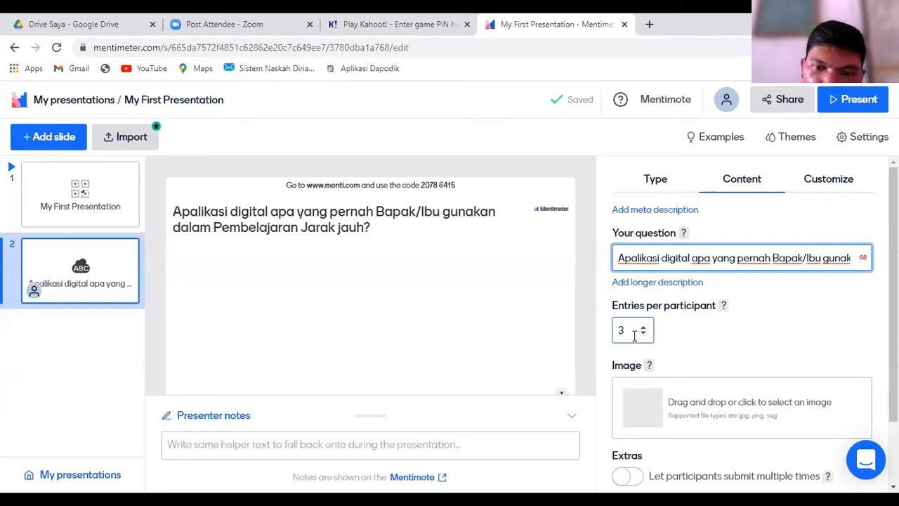
# Step: Review the word cloud slide's entries, image and extras settings, and look at the title slide
pyautogui.scroll(-2, 638, 335)
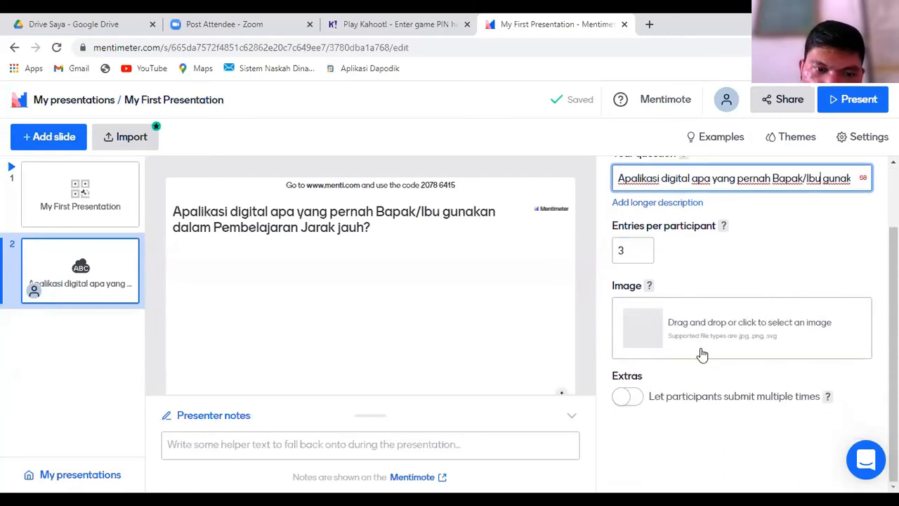
pyautogui.scroll(2, 702, 351)
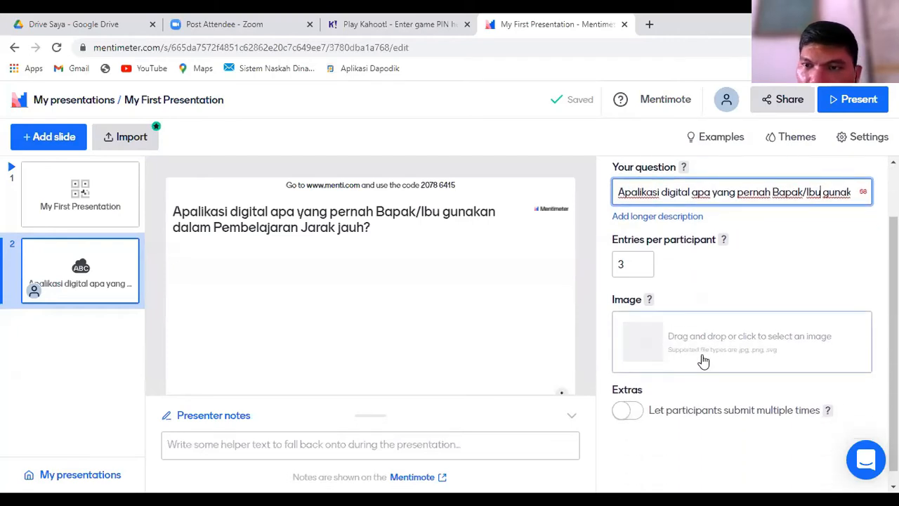
pyautogui.scroll(-2, 703, 361)
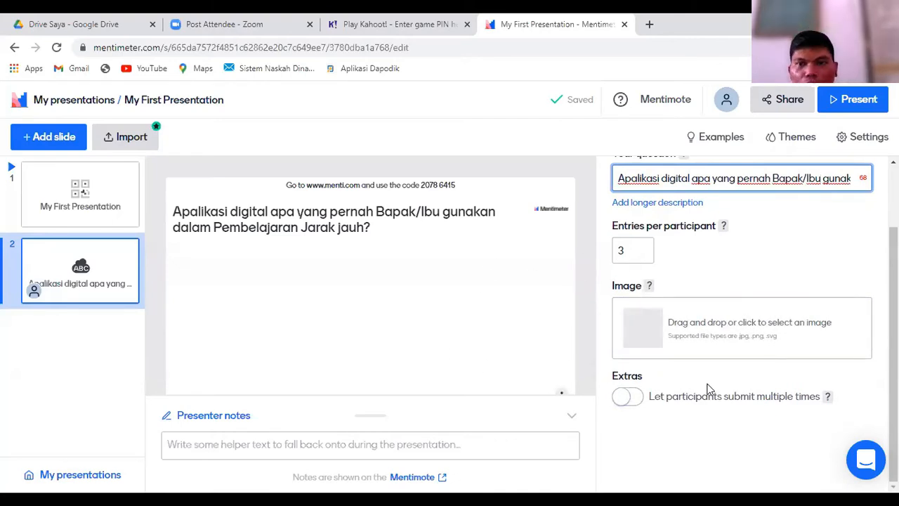
pyautogui.scroll(2, 715, 362)
pyautogui.scroll(1, 646, 390)
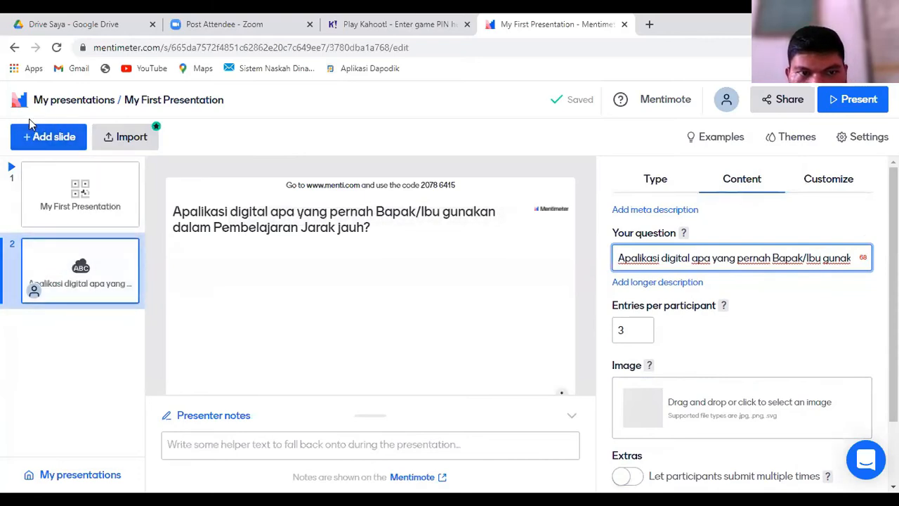
pyautogui.click(69, 141)
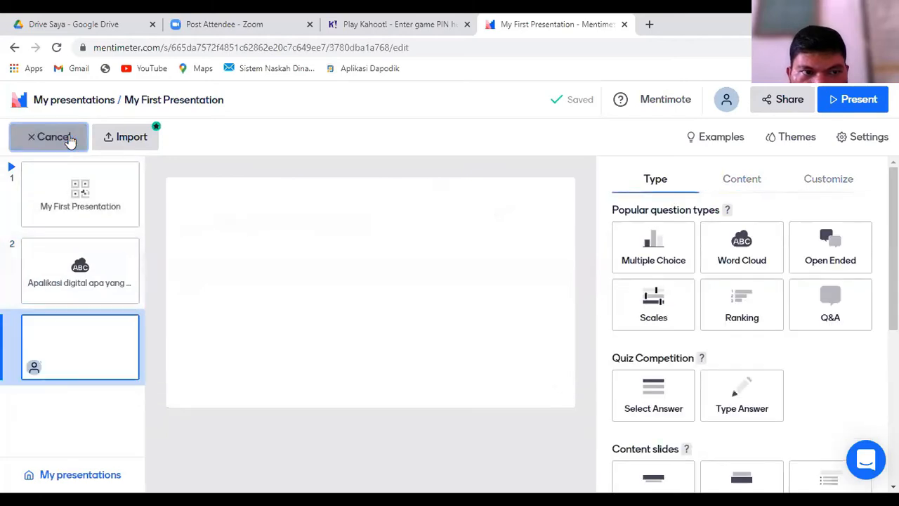
pyautogui.click(103, 205)
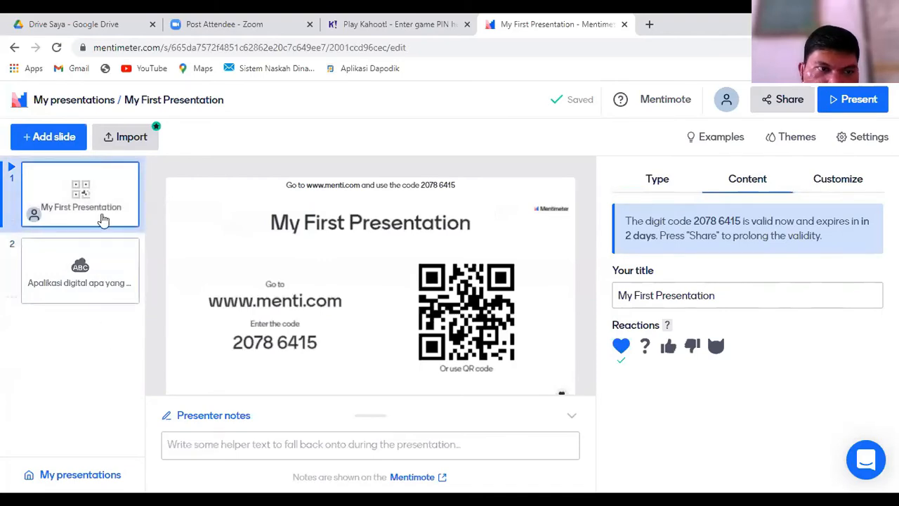
pyautogui.click(106, 292)
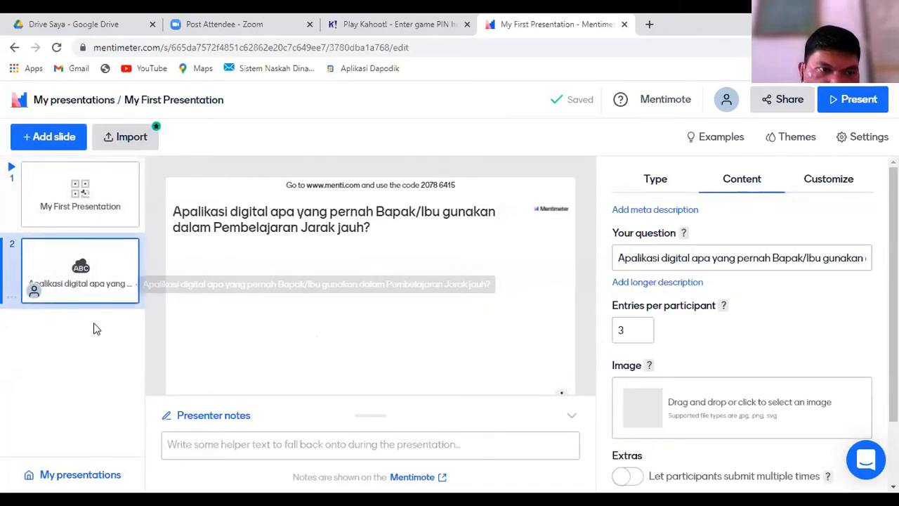
# Step: Add a Multiple Choice slide as the third slide of the presentation
pyautogui.click(57, 139)
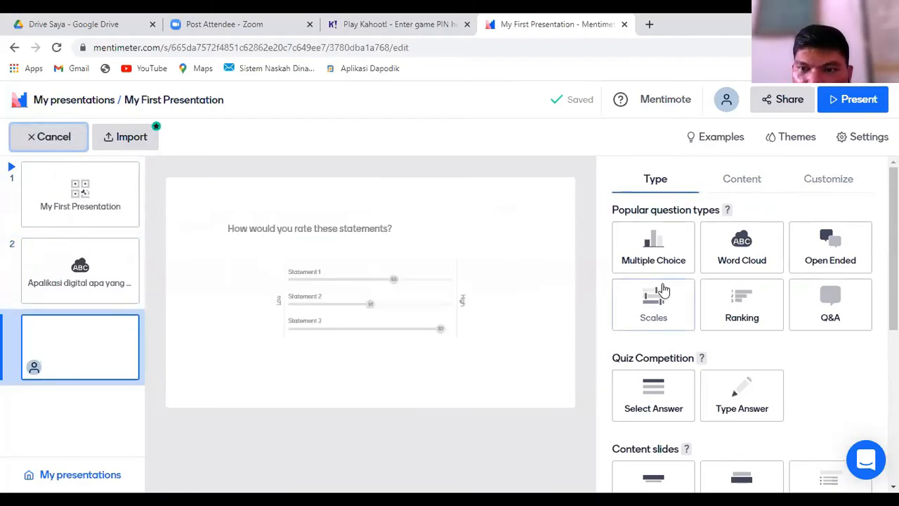
pyautogui.click(637, 244)
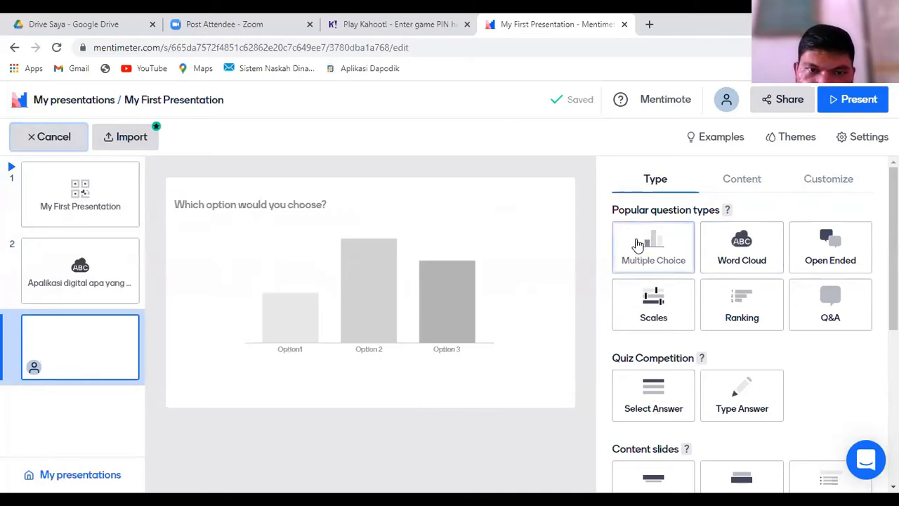
pyautogui.click(635, 256)
pyautogui.click(711, 262)
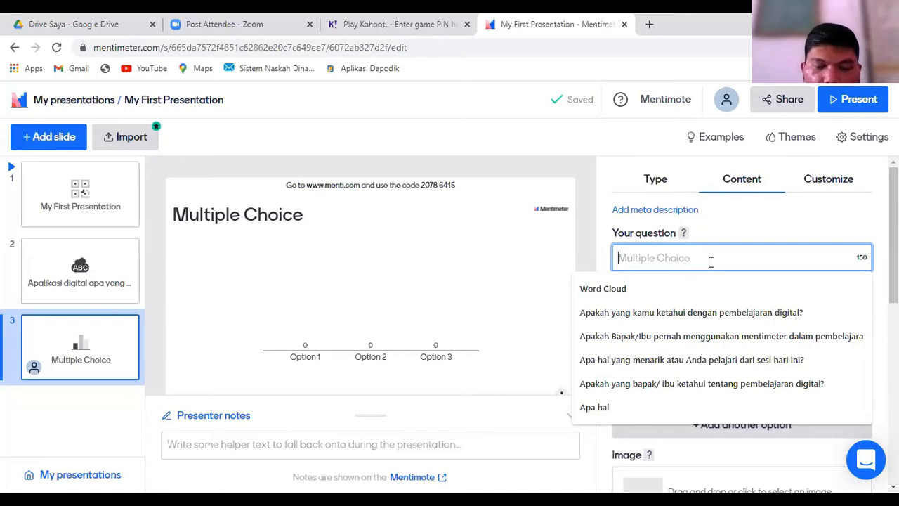
pyautogui.write('Pe')
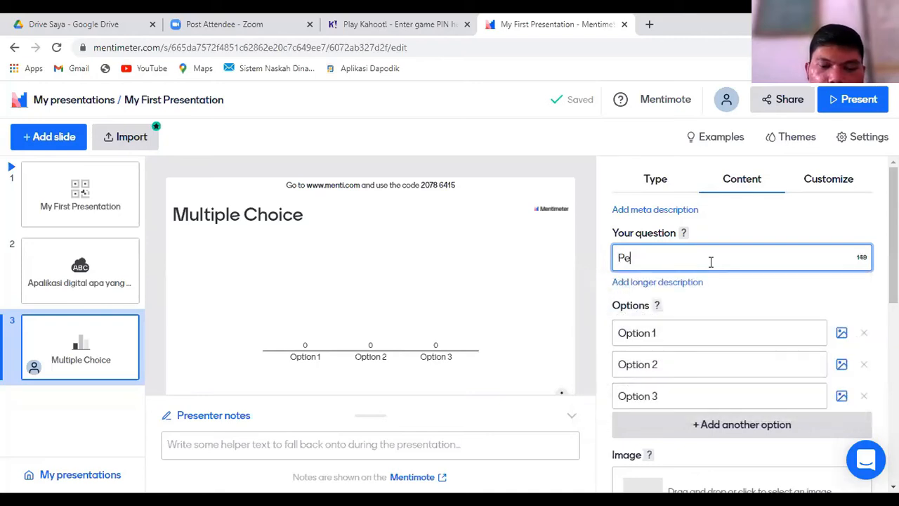
pyautogui.write('laja')
pyautogui.press('BackSpace')
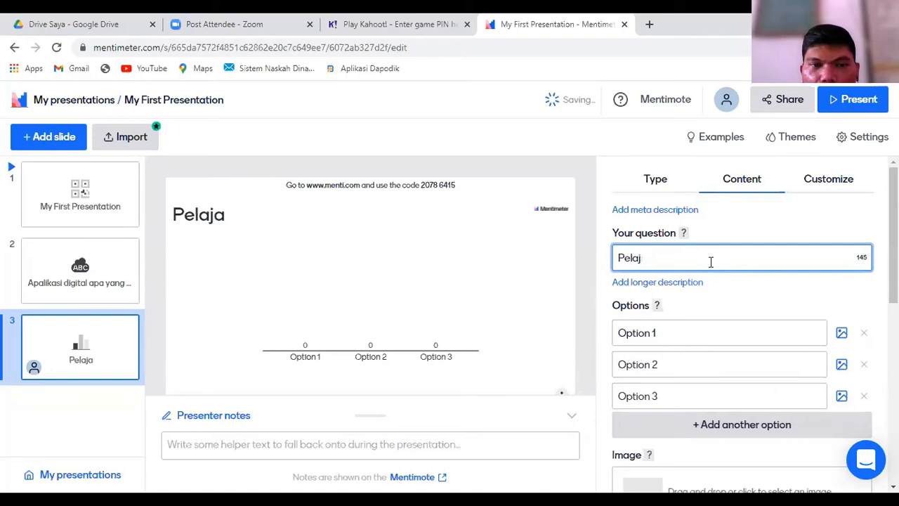
pyautogui.press('BackSpace')
pyautogui.press('BackSpace')
pyautogui.press('BackSpace')
pyautogui.write('elajaran')
pyautogui.press('BackSpace')
pyautogui.press('BackSpace')
pyautogui.press('BackSpace')
pyautogui.press('BackSpace')
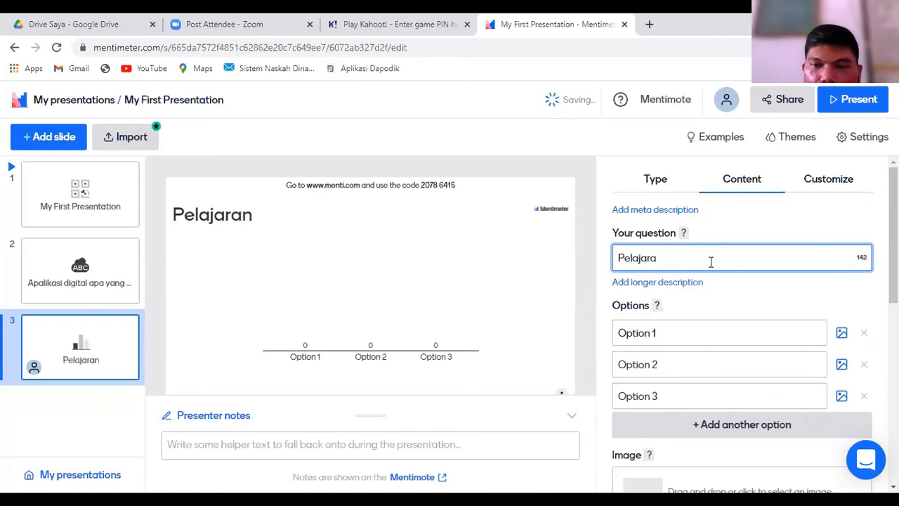
pyautogui.press('BackSpace')
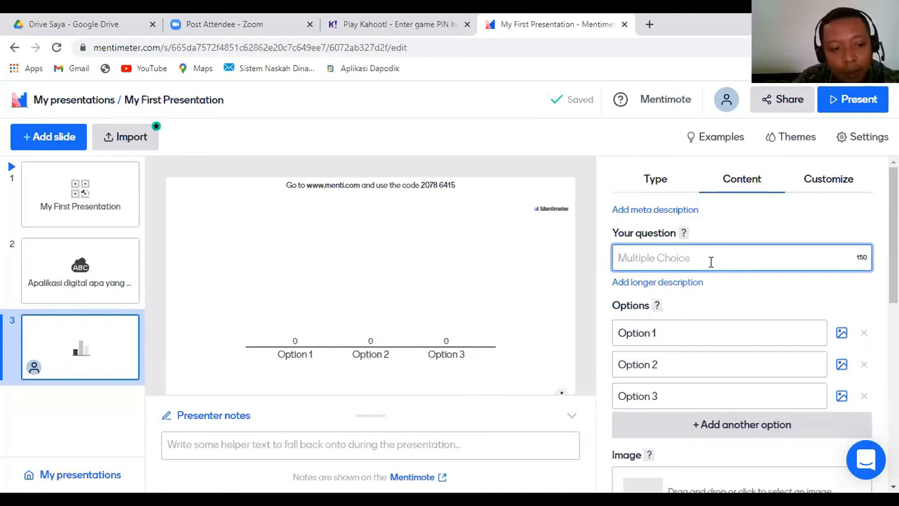
# Step: Set the multiple choice question to "Aplikasi apa yang akan bapak/ibu buat seusai pelatihan ini"
pyautogui.write('Aplikasi apa')
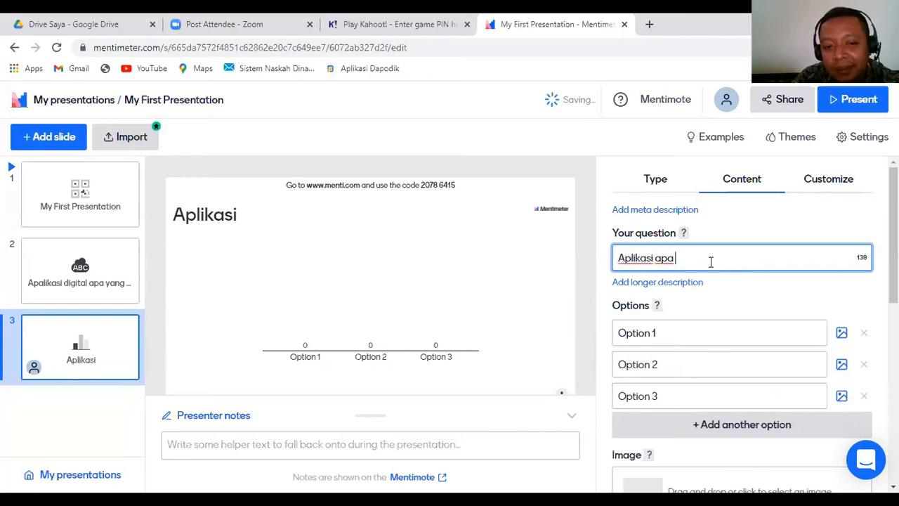
pyautogui.write(' yang pa')
pyautogui.press('BackSpace')
pyautogui.press('BackSpace')
pyautogui.write('aka')
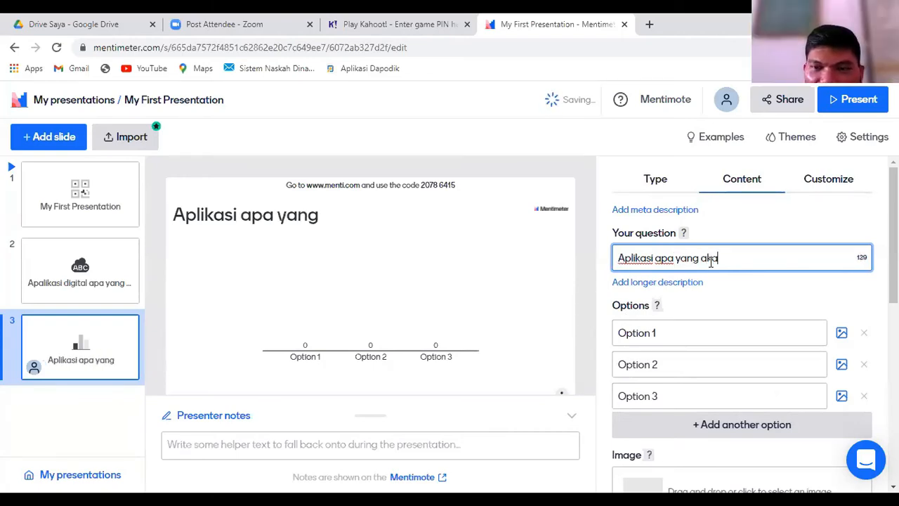
pyautogui.write('n bapak/ibu buat')
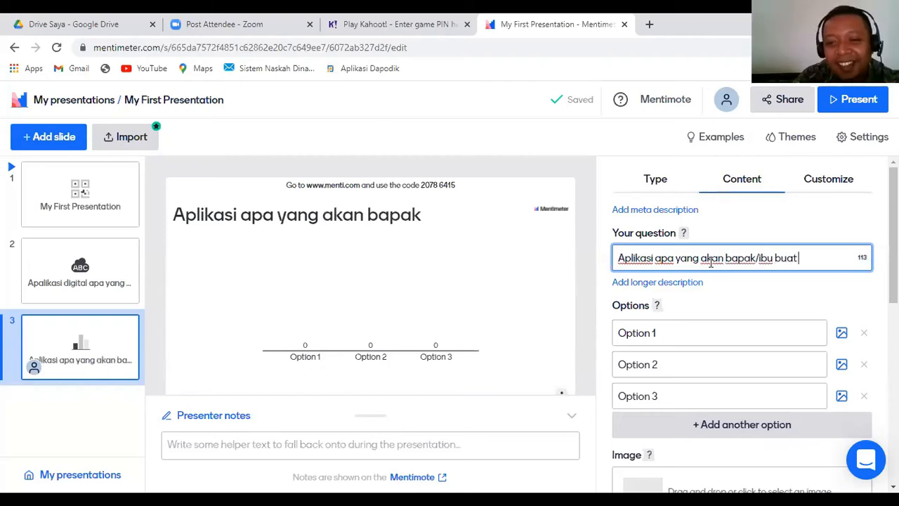
pyautogui.write(' seu')
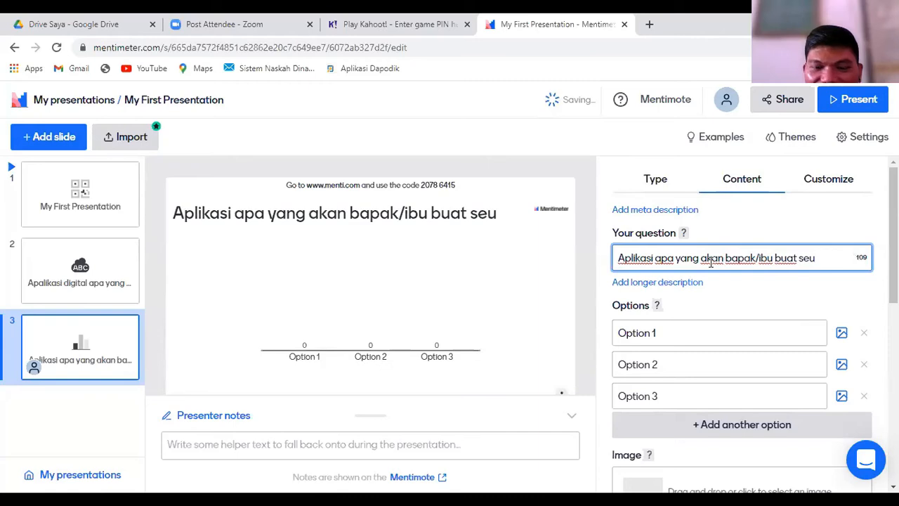
pyautogui.write('sai pelatihan ini')
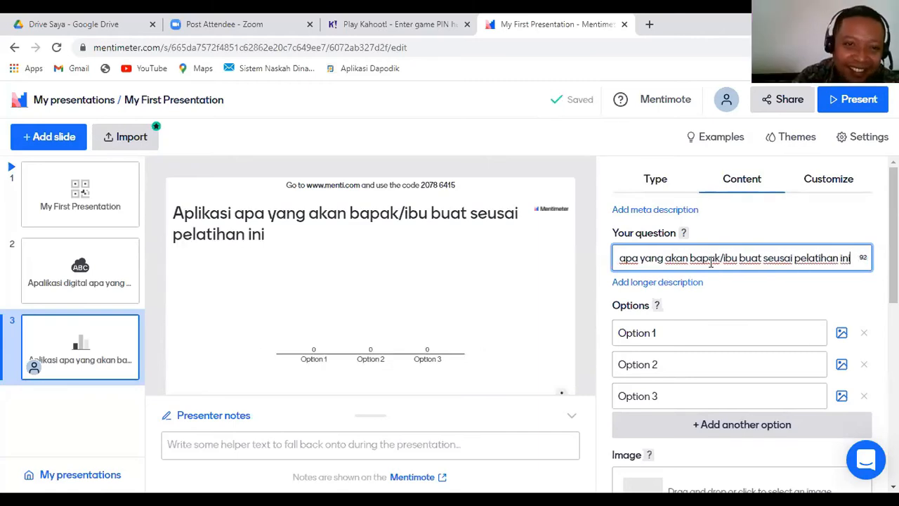
pyautogui.write('?')
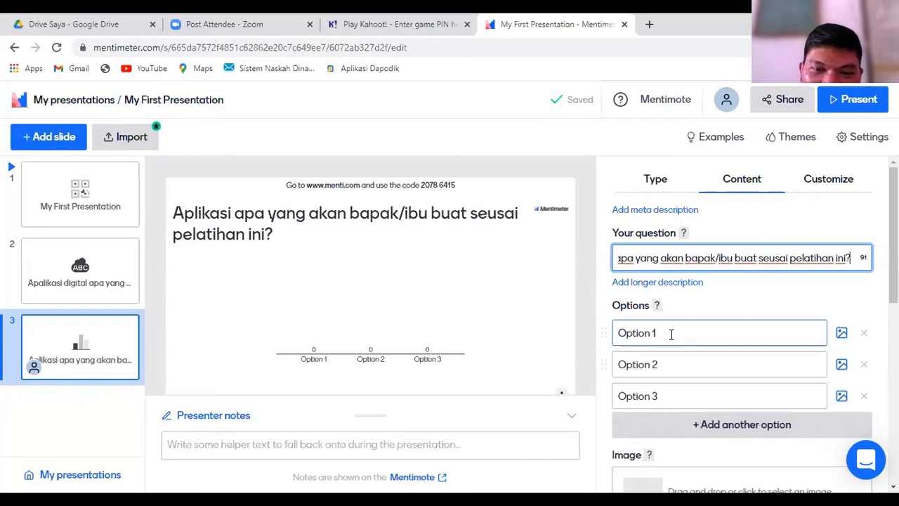
# Step: End the multiple choice question with a question mark and set its three options to "Kahoot", "Mentimeter" and "Quizziz"
pyautogui.click(674, 333)
pyautogui.write('Kahoot')
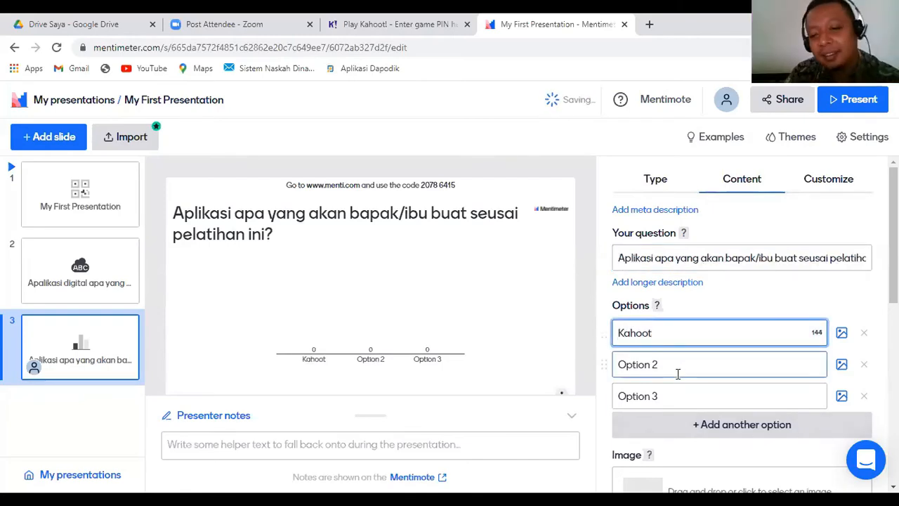
pyautogui.click(678, 365)
pyautogui.write('Menti')
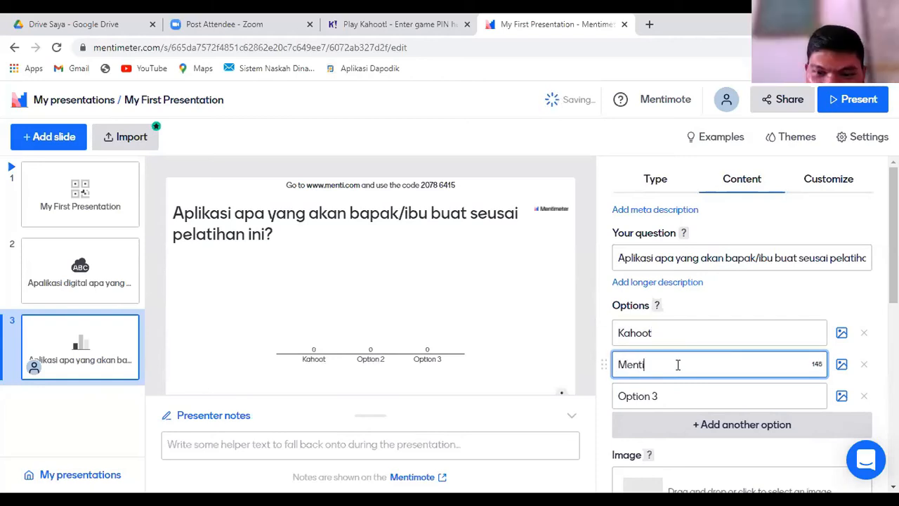
pyautogui.press('BackSpace')
pyautogui.write('meter')
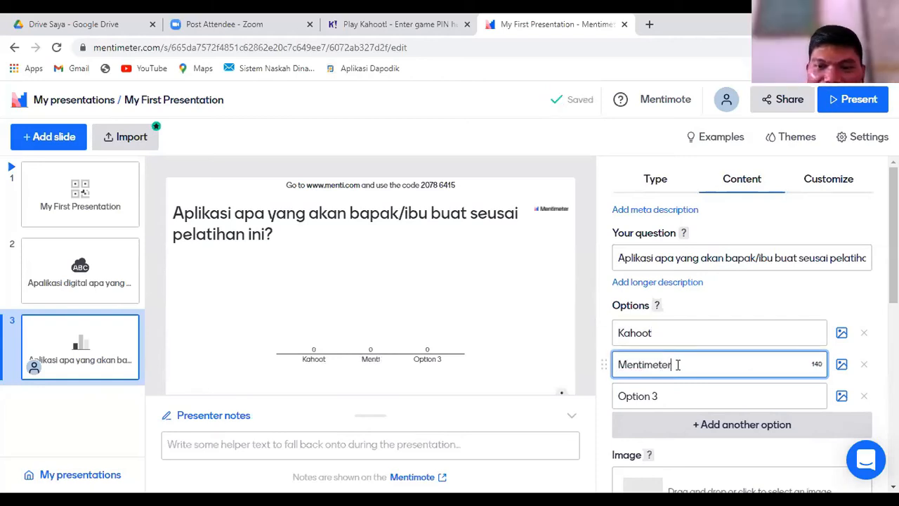
pyautogui.click(678, 390)
pyautogui.write('Quizziz')
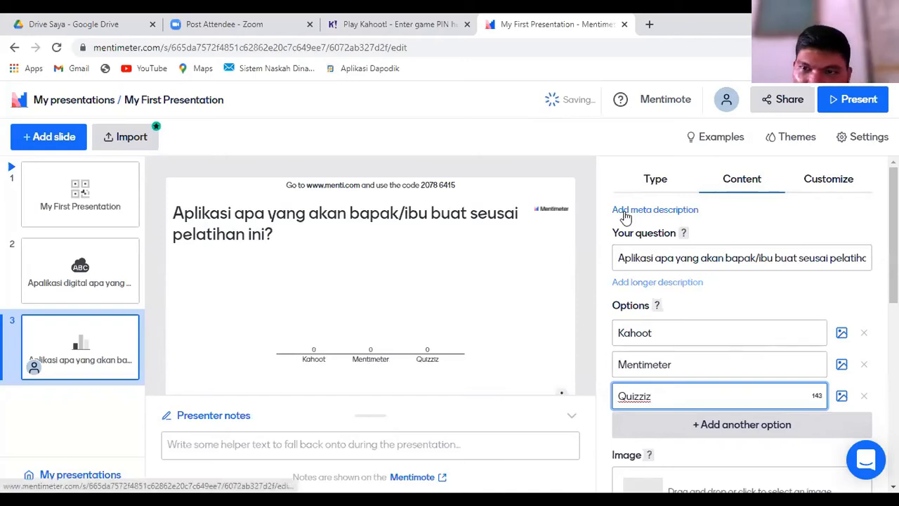
# Step: Check the word cloud and multiple choice slides, and start presenting from the title slide
pyautogui.click(115, 271)
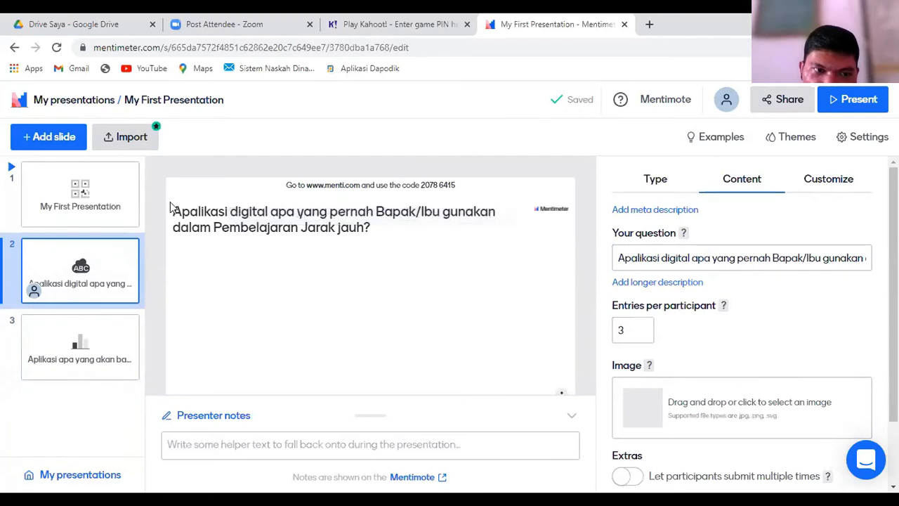
pyautogui.click(120, 345)
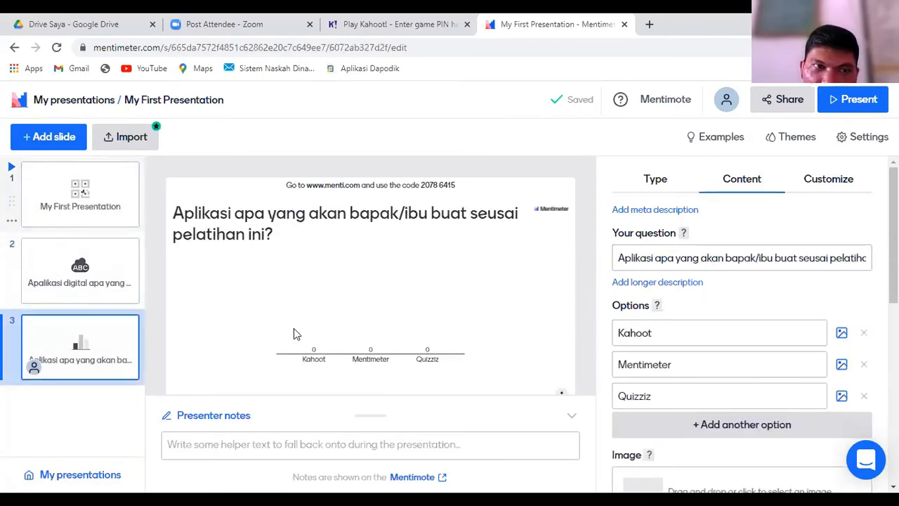
pyautogui.click(109, 187)
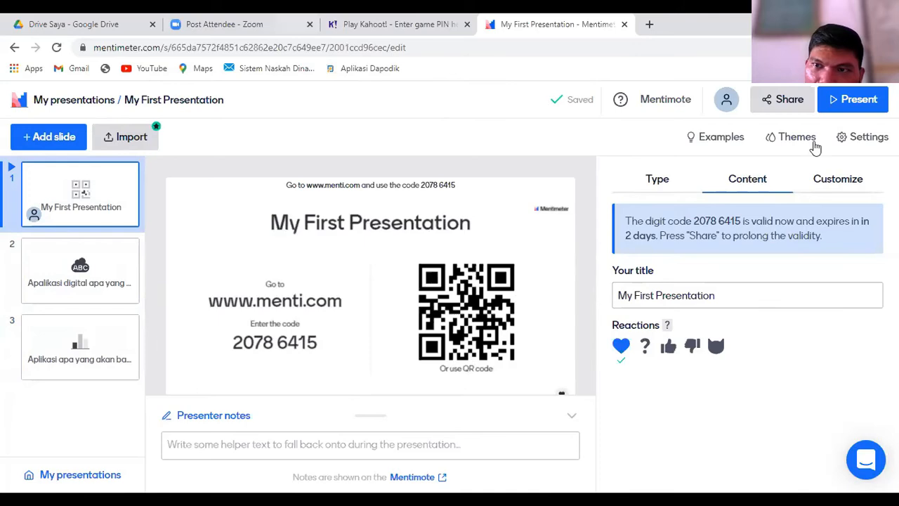
pyautogui.click(860, 100)
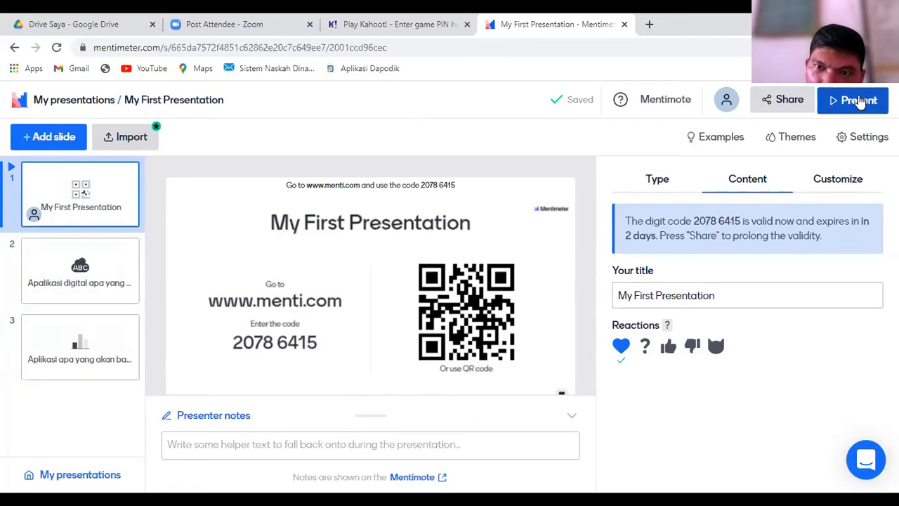